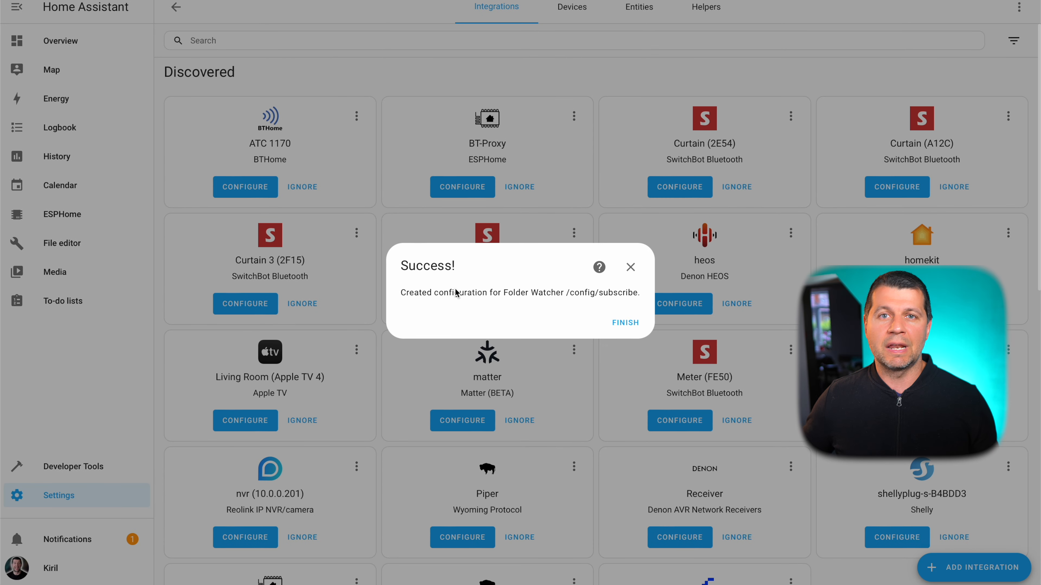
- Finish the Folder Watcher setup and open that integration's page from the configured integrations
{"action": "left_click", "coordinate": [624, 323]}
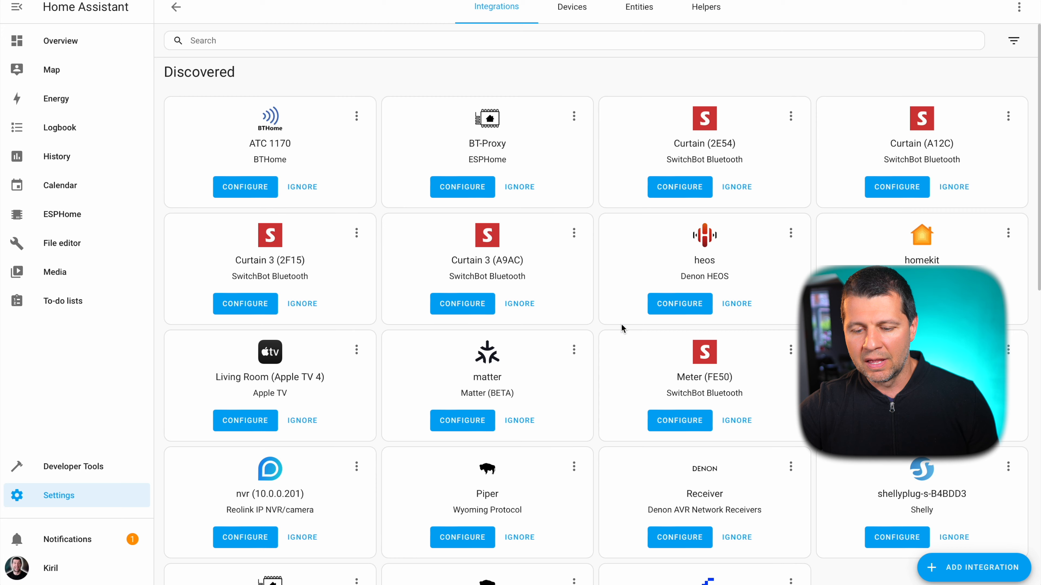
{"action": "scroll", "coordinate": [692, 373], "scroll_direction": "up", "scroll_amount": 2}
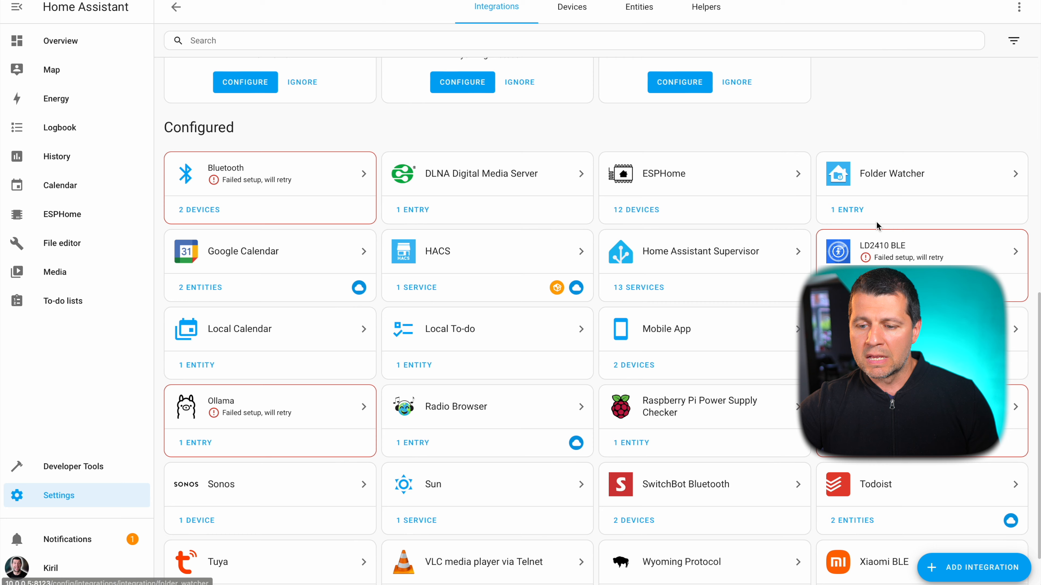
{"action": "left_click", "coordinate": [852, 212]}
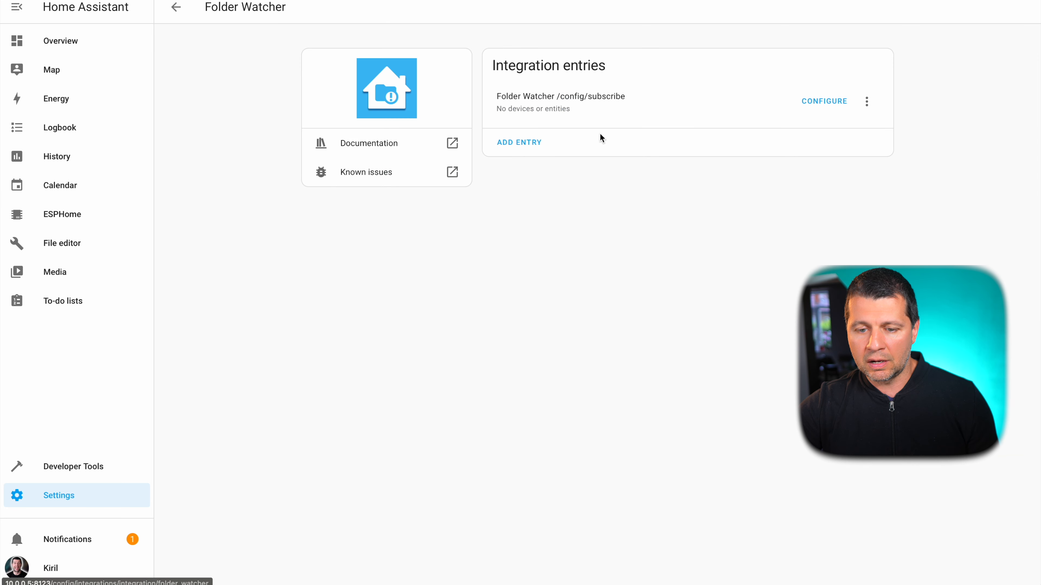
- Inspect the configuration options of the /config/subscribe entry and the form for adding another watched folder, closing both without changes
{"action": "left_click", "coordinate": [825, 101]}
{"action": "left_click", "coordinate": [616, 232]}
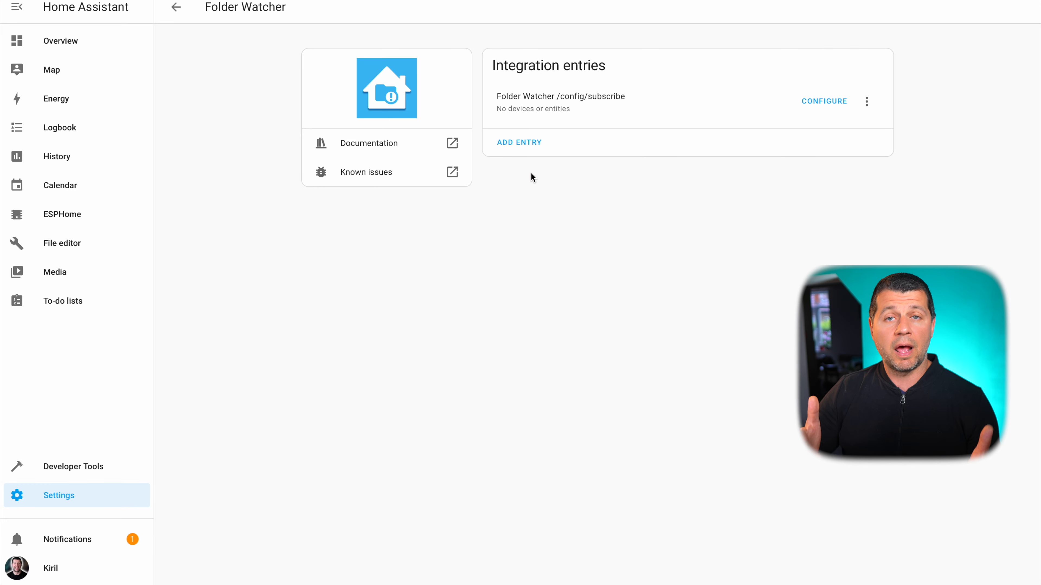
{"action": "left_click", "coordinate": [508, 143]}
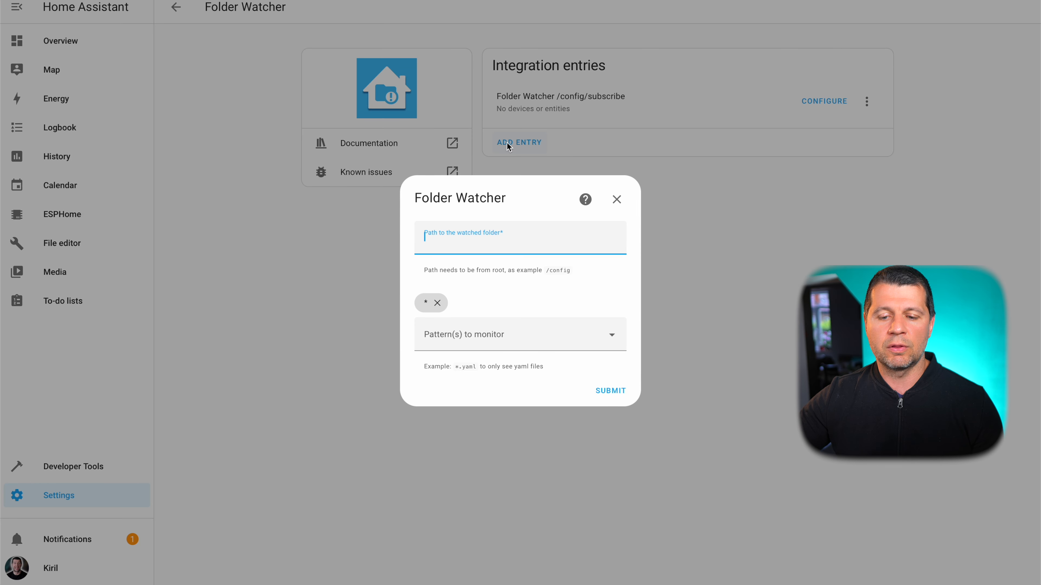
{"action": "left_click", "coordinate": [617, 200]}
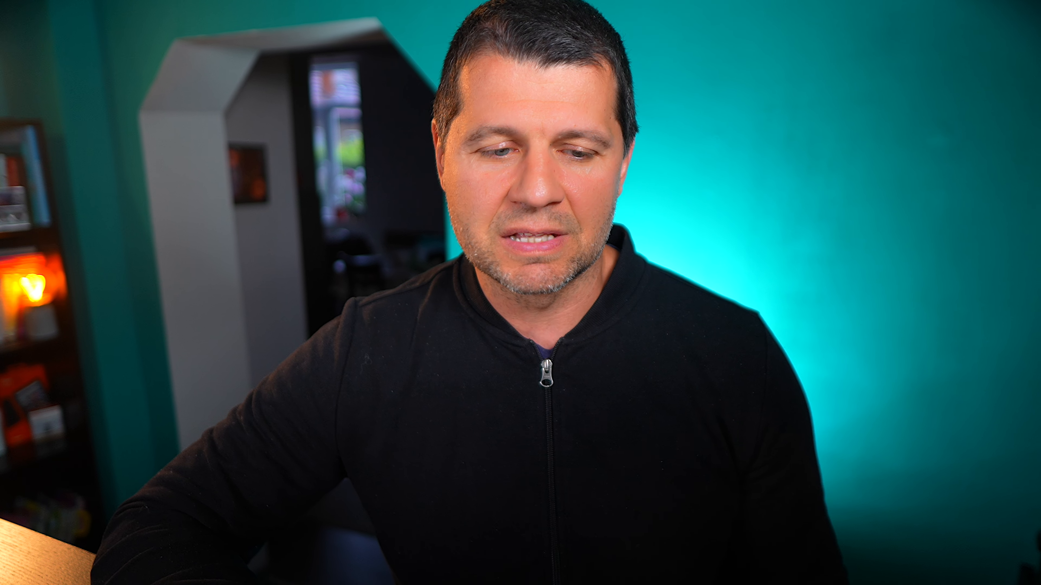
- Go to the automations list, create a new empty automation and switch it to YAML editing
{"action": "key", "text": "c"}
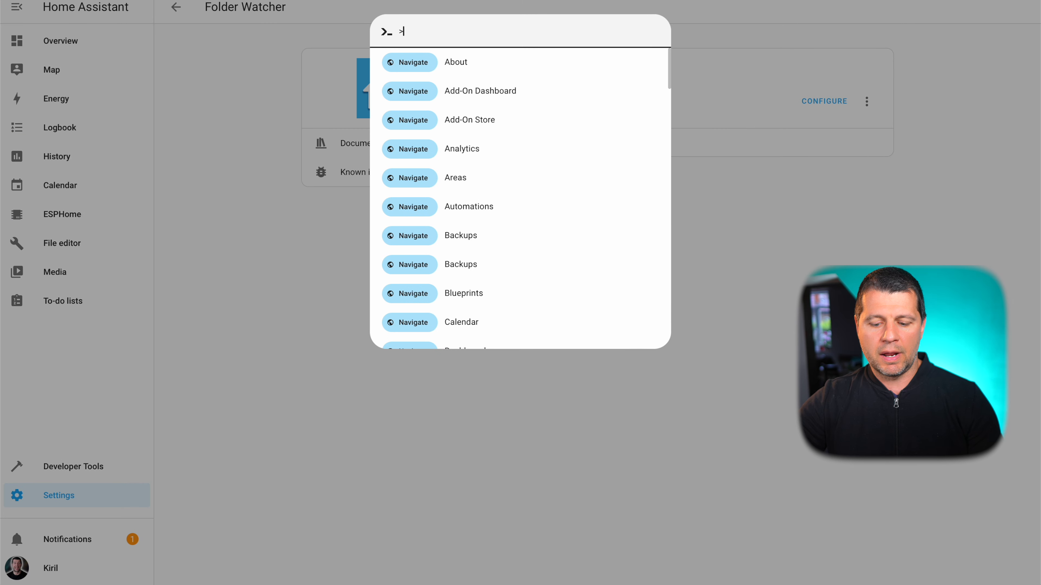
{"action": "type", "text": "autom"}
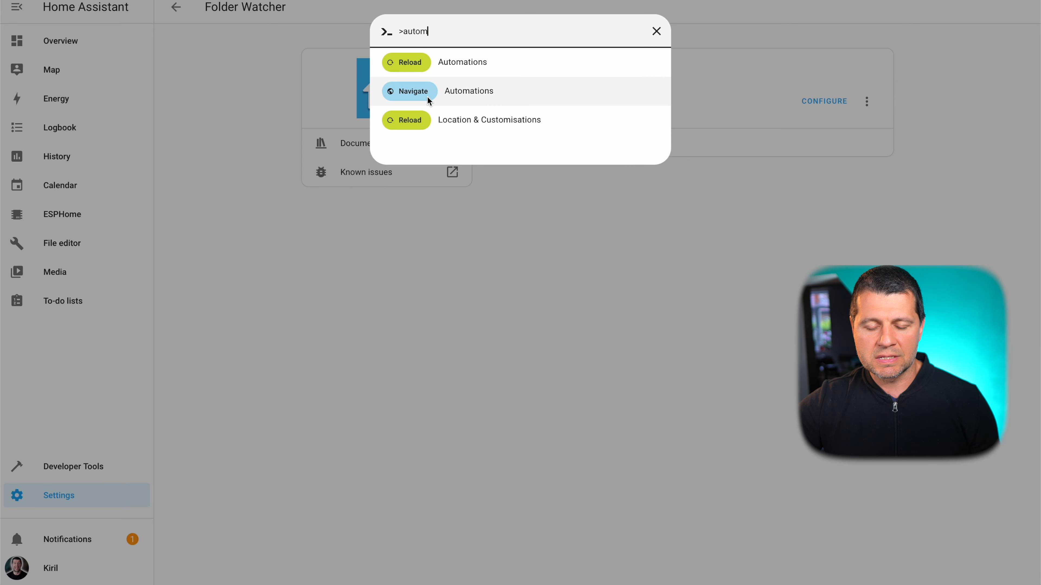
{"action": "left_click", "coordinate": [438, 99]}
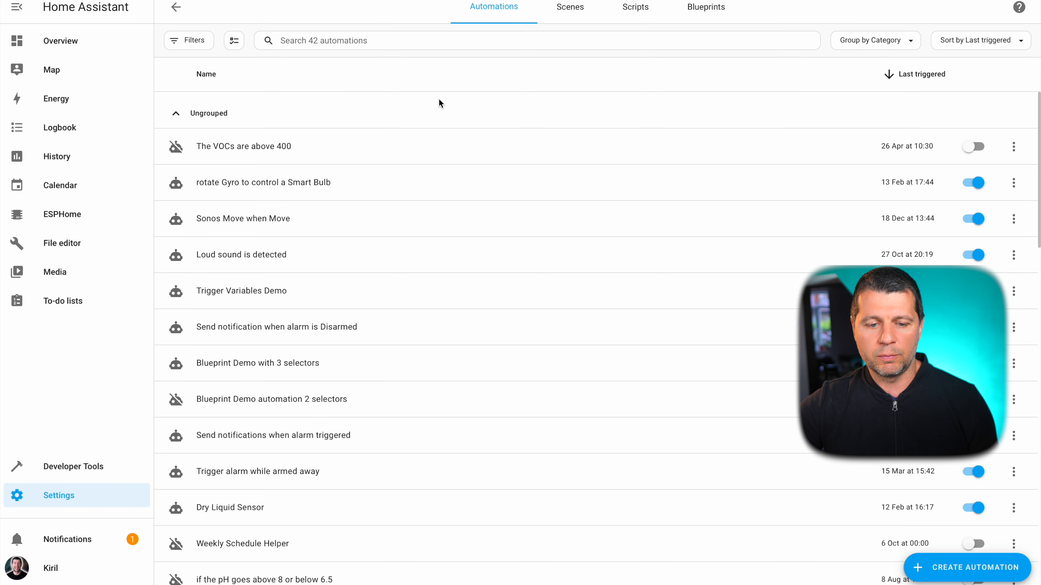
{"action": "left_click", "coordinate": [965, 572]}
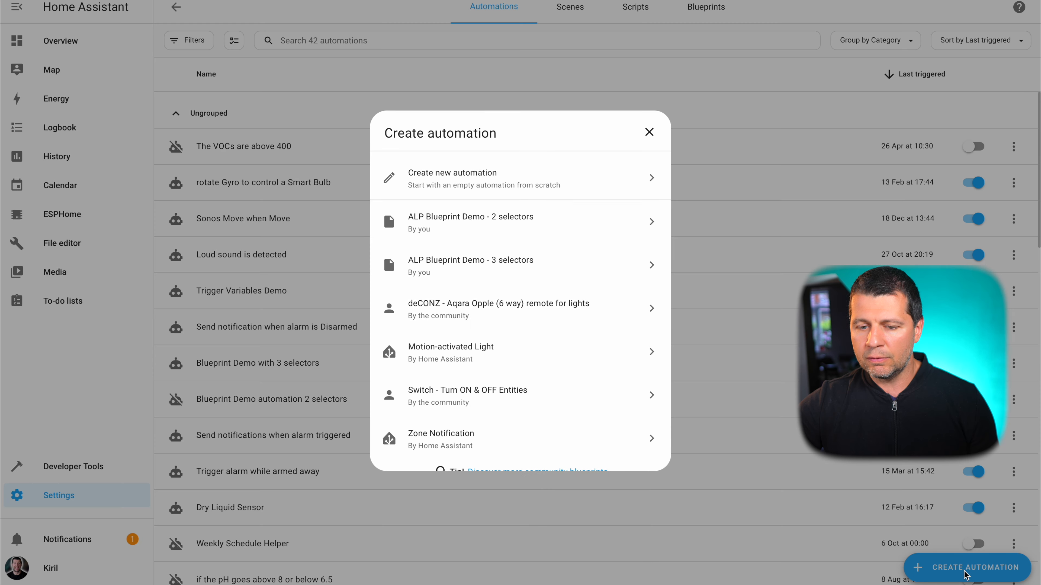
{"action": "left_click", "coordinate": [447, 181]}
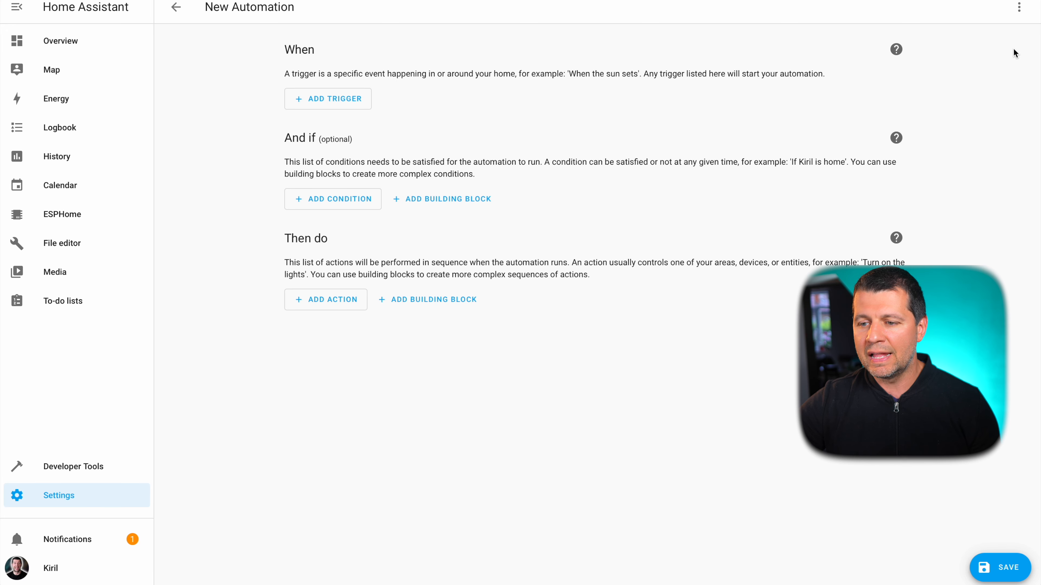
{"action": "left_click", "coordinate": [1017, 8]}
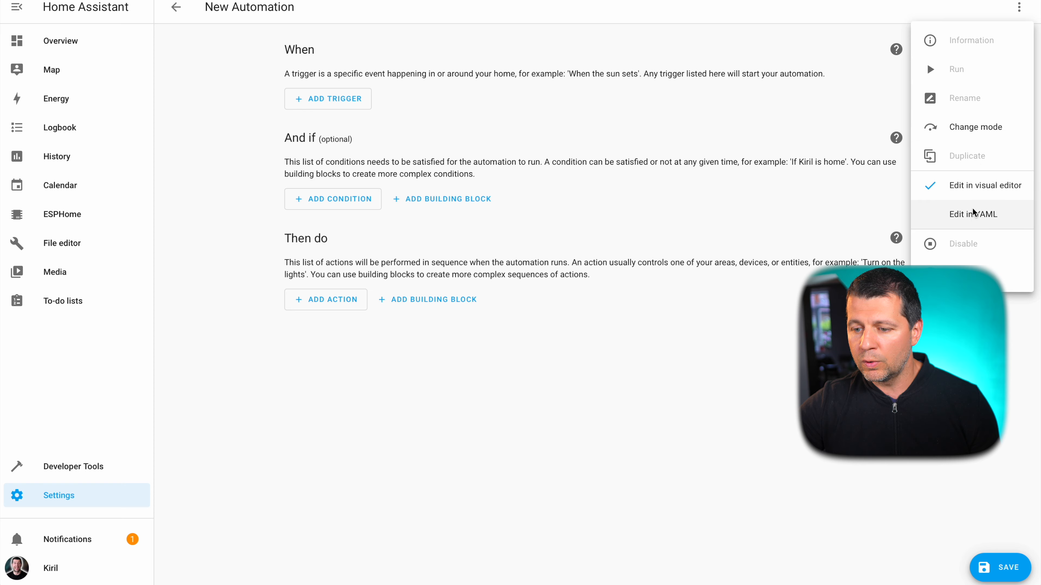
{"action": "left_click", "coordinate": [974, 215]}
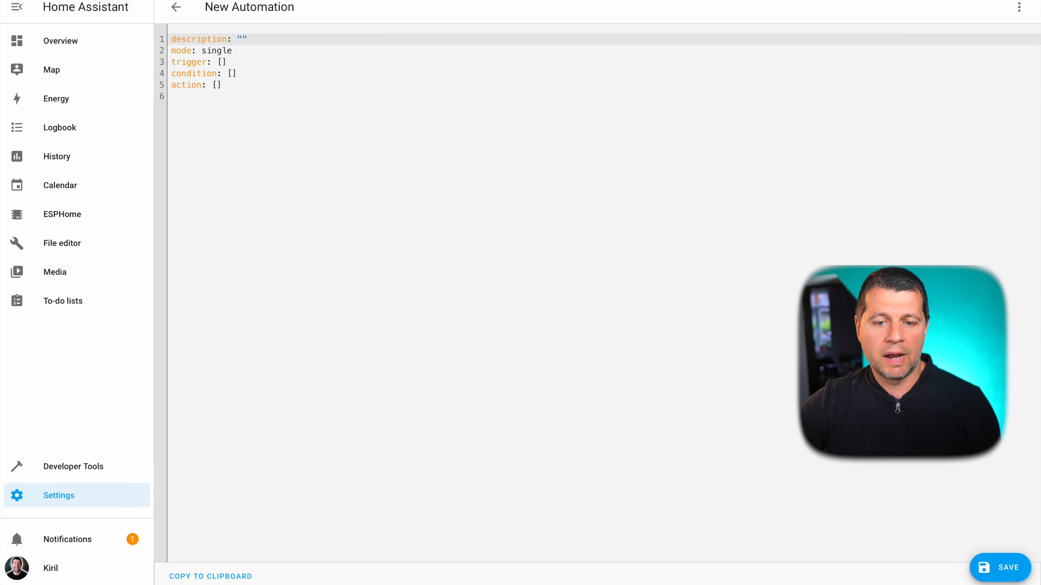
- Copy the example notification automation from the Automations section of the Folder Watcher documentation
{"action": "left_click", "coordinate": [311, 1]}
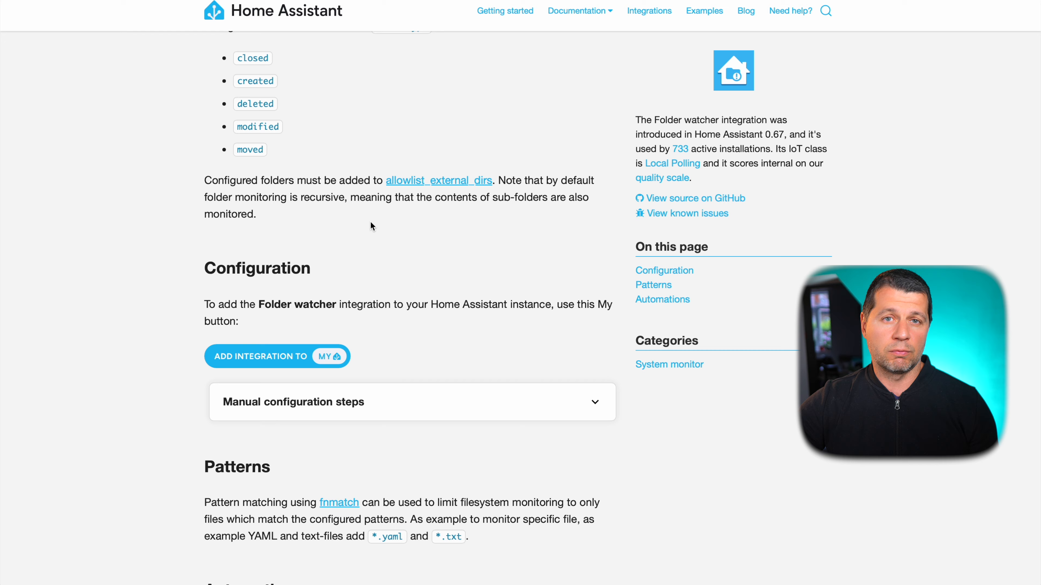
{"action": "scroll", "coordinate": [371, 225], "scroll_direction": "down", "scroll_amount": 15}
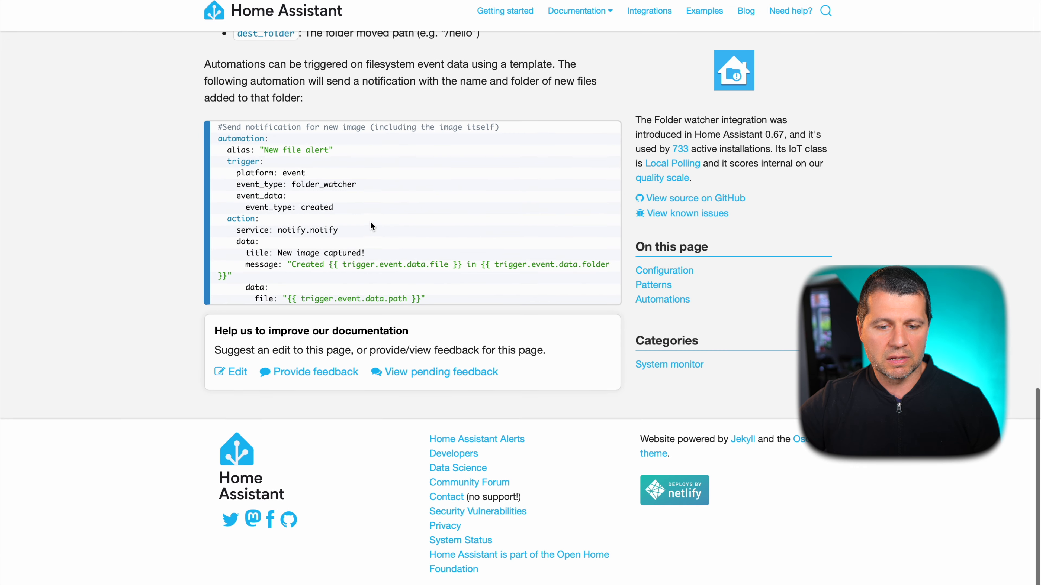
{"action": "scroll", "coordinate": [370, 222], "scroll_direction": "up", "scroll_amount": 3}
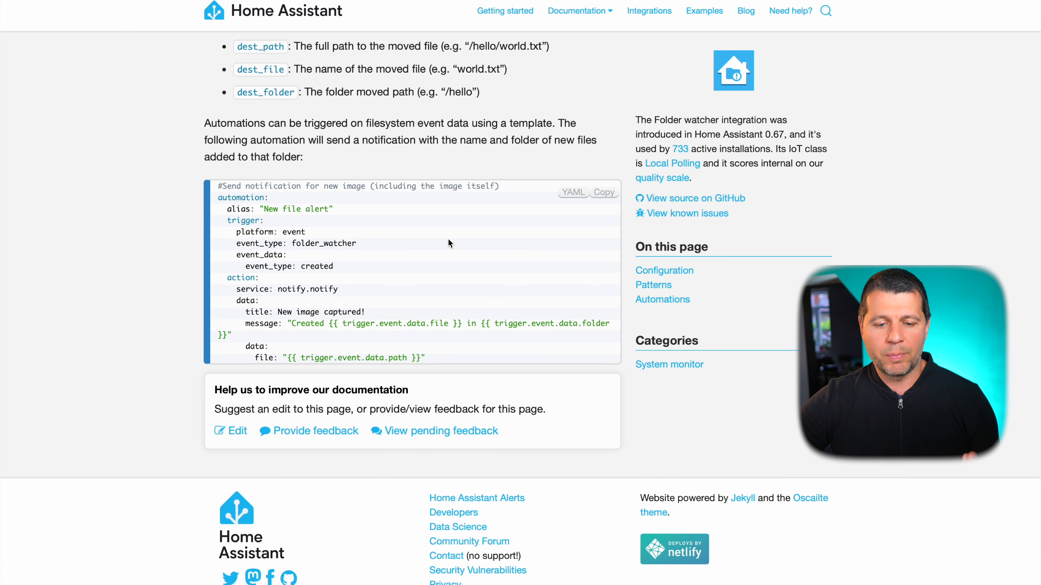
{"action": "left_click", "coordinate": [604, 193]}
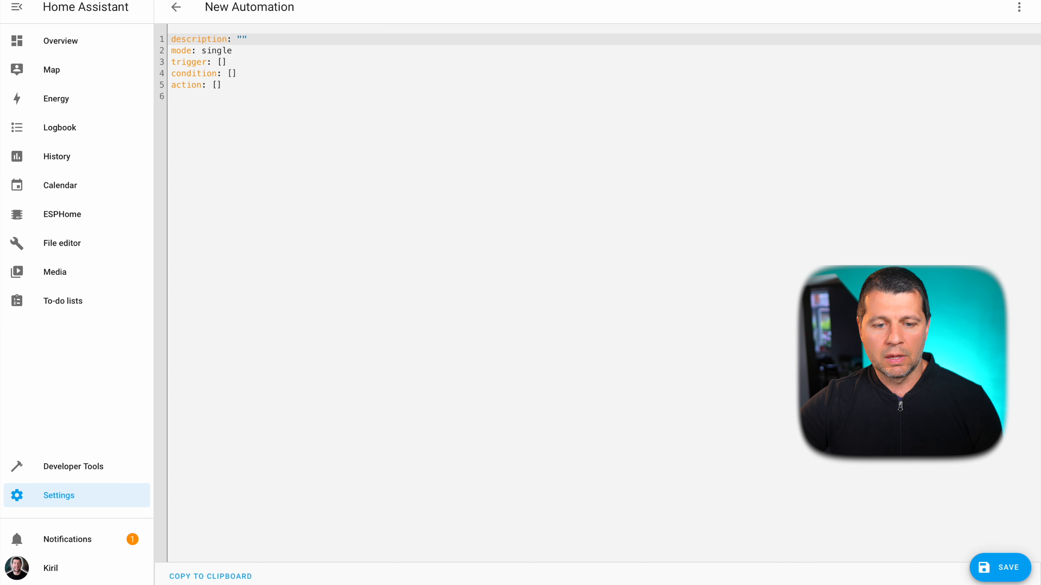
- Replace the new automation's default YAML with the copied documentation example
{"action": "left_click_drag", "start_coordinate": [249, 86], "coordinate": [154, 39]}
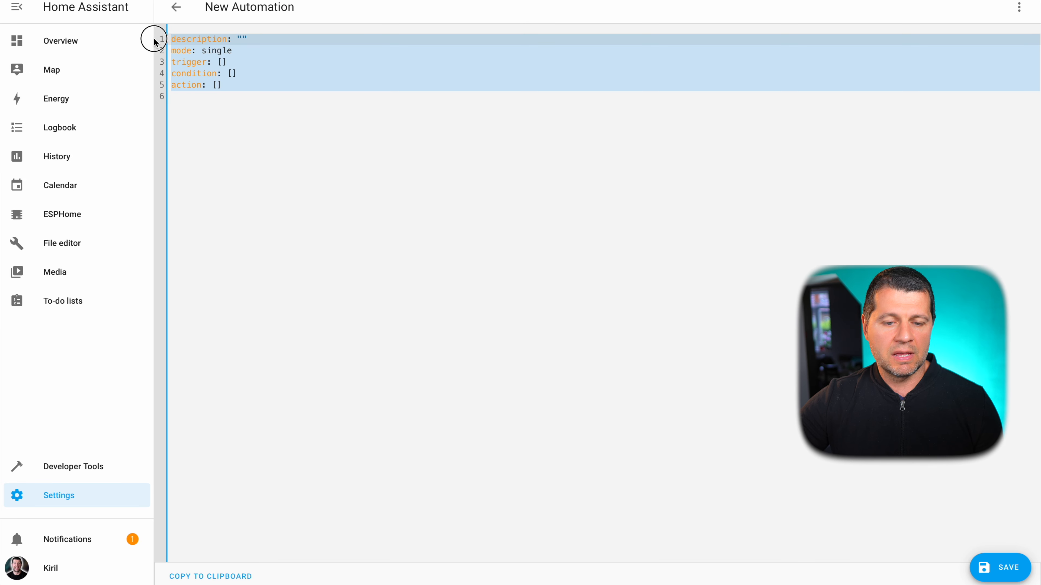
{"action": "key", "text": "BackSpace"}
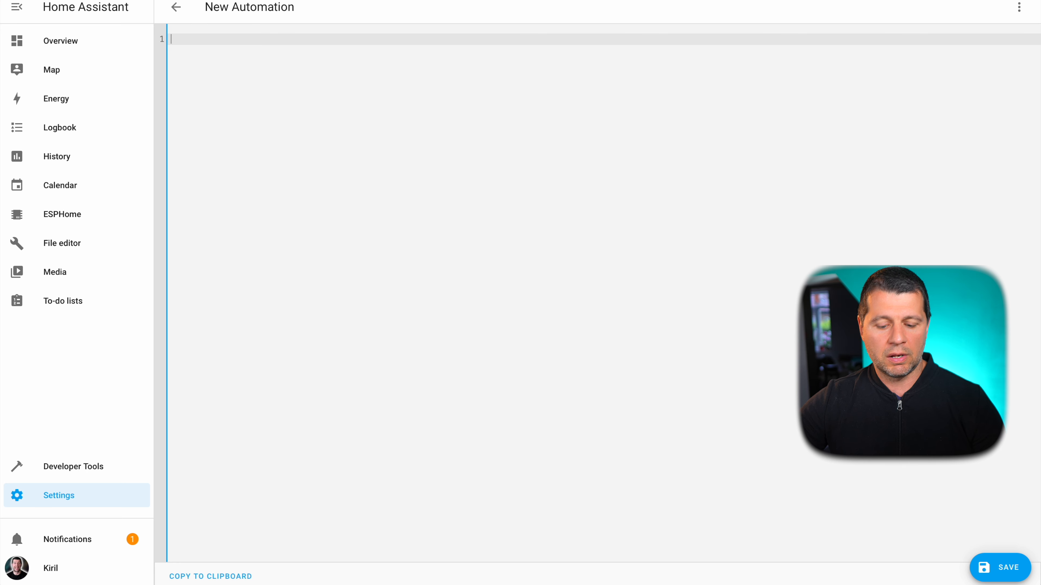
{"action": "key", "text": "ctrl+v"}
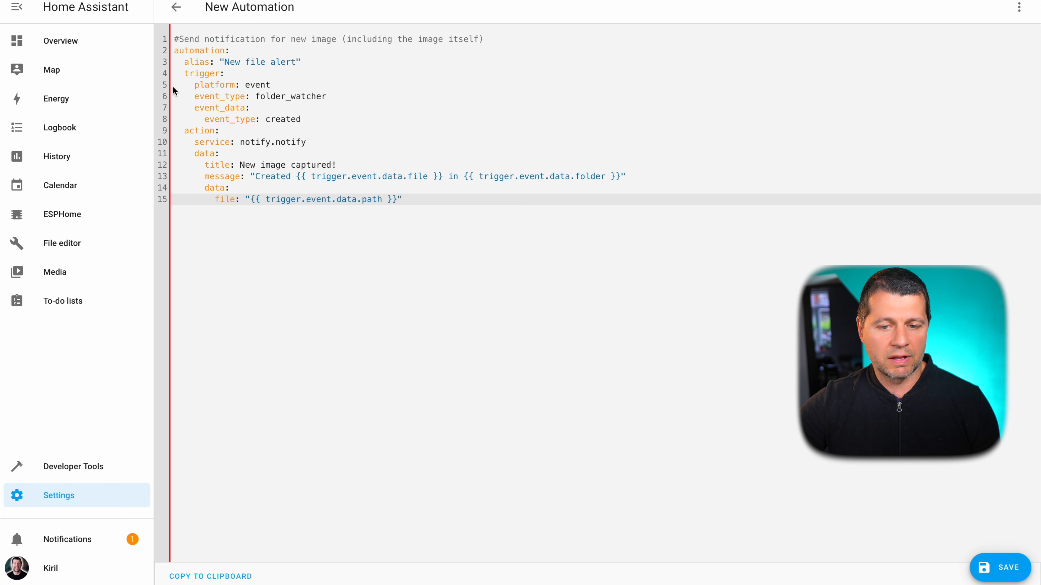
- Delete the leading comment line and the "automation:" line from the pasted YAML
{"action": "left_click_drag", "start_coordinate": [243, 52], "coordinate": [112, 29]}
{"action": "left_click", "coordinate": [242, 50]}
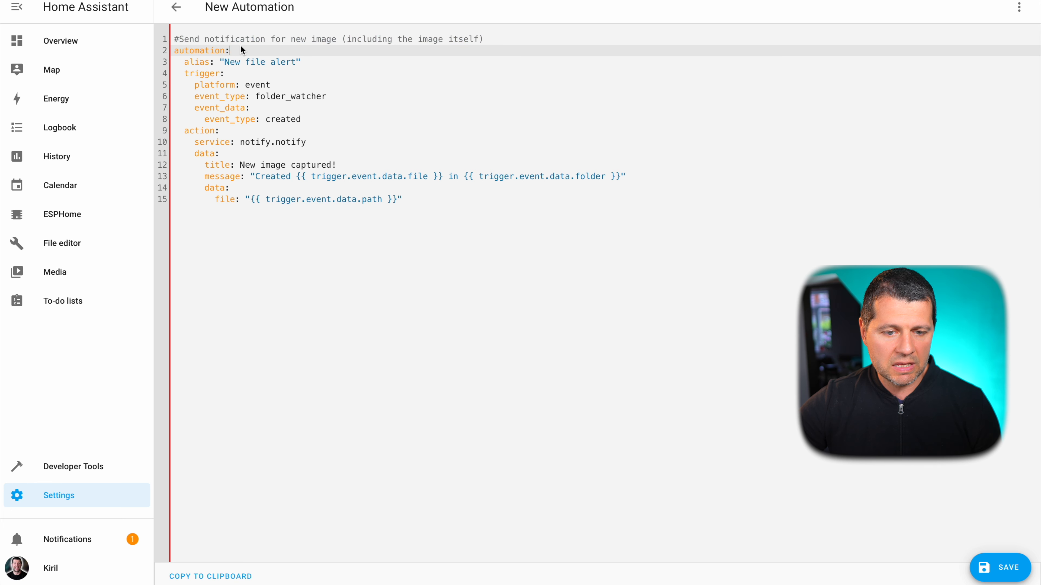
{"action": "left_click_drag", "start_coordinate": [241, 51], "coordinate": [144, 23]}
{"action": "key", "text": "BackSpace"}
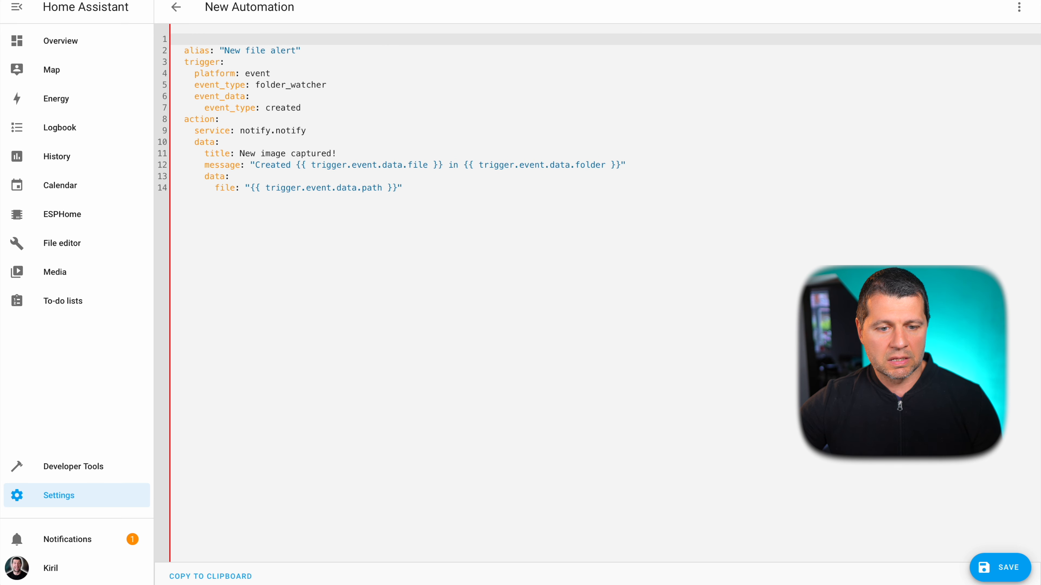
{"action": "key", "text": "Delete"}
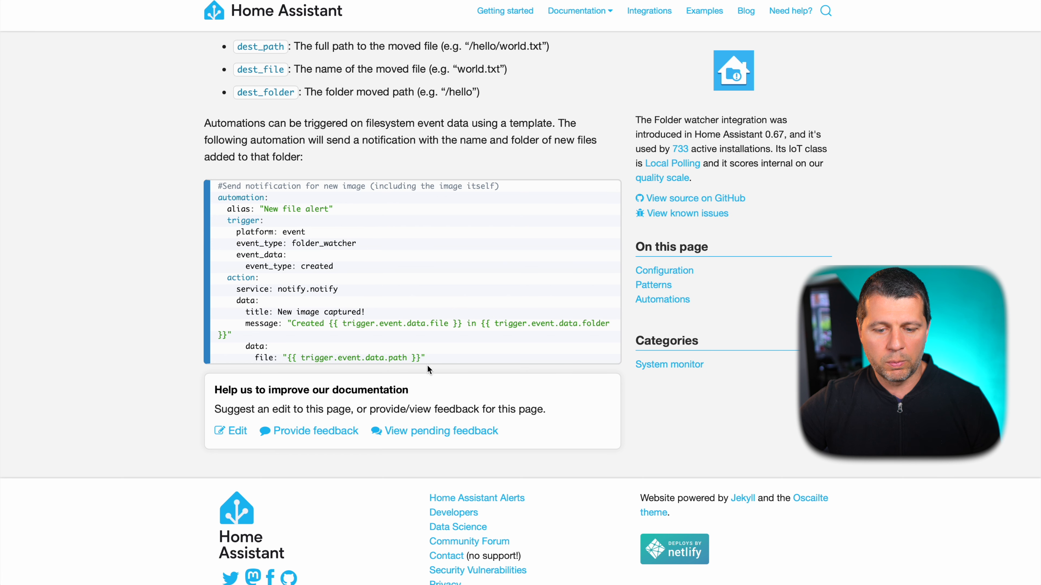
- Copy the documentation example from its alias line to the end and replace the automation's entire YAML with it
{"action": "left_click_drag", "start_coordinate": [434, 361], "coordinate": [208, 212]}
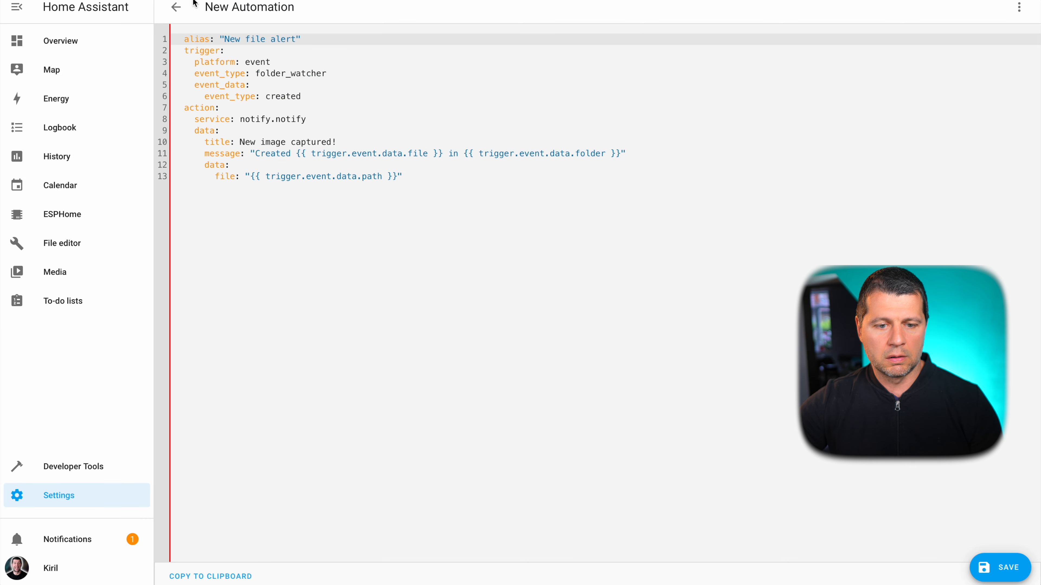
{"action": "left_click", "coordinate": [238, 155]}
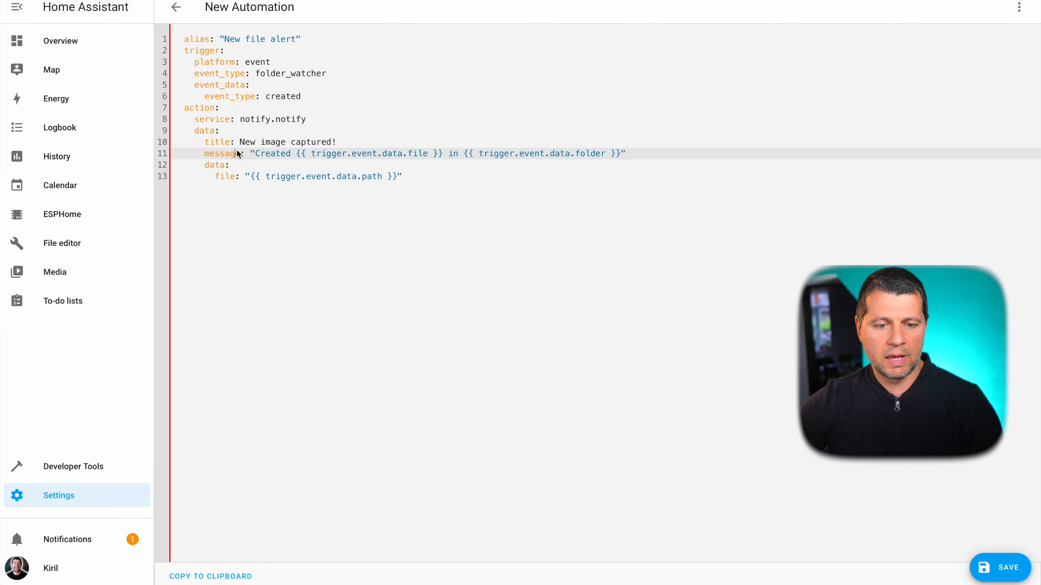
{"action": "key", "text": "ctrl+a"}
{"action": "key", "text": "BackSpace"}
{"action": "key", "text": "ctrl+v"}
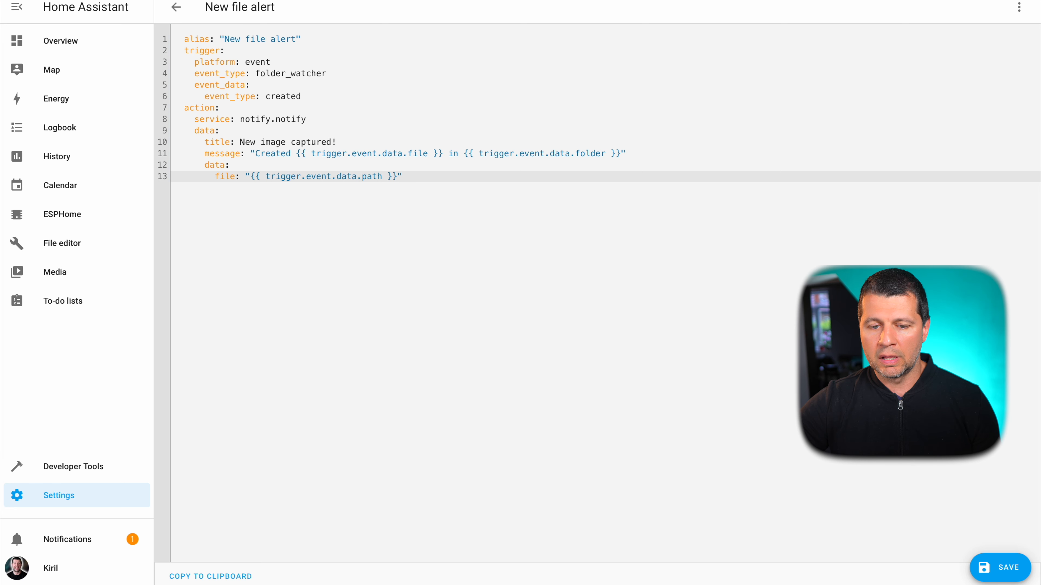
- Save the automation under the name "New file alert"
{"action": "left_click", "coordinate": [1001, 574]}
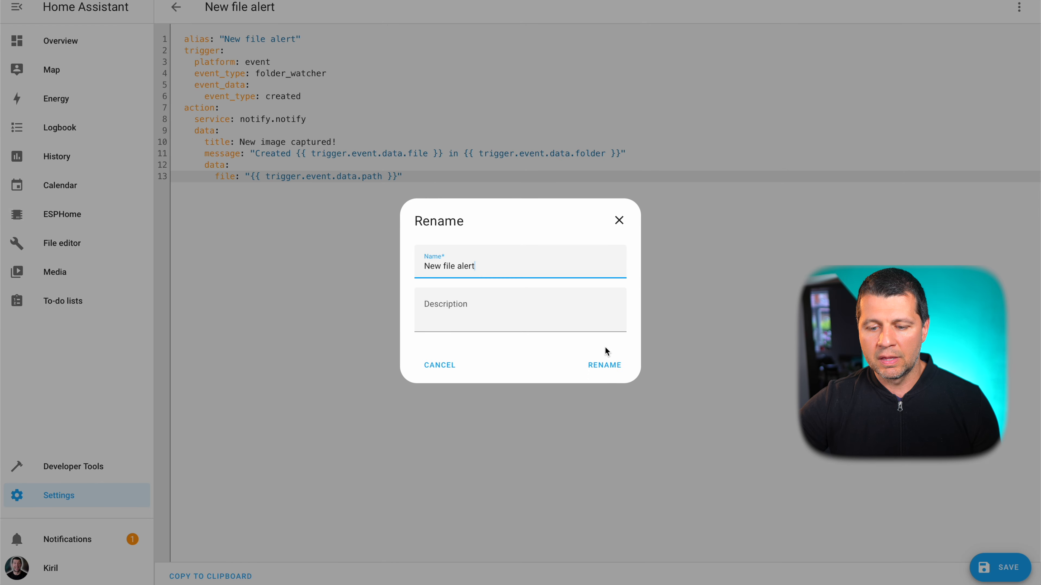
{"action": "left_click", "coordinate": [604, 365]}
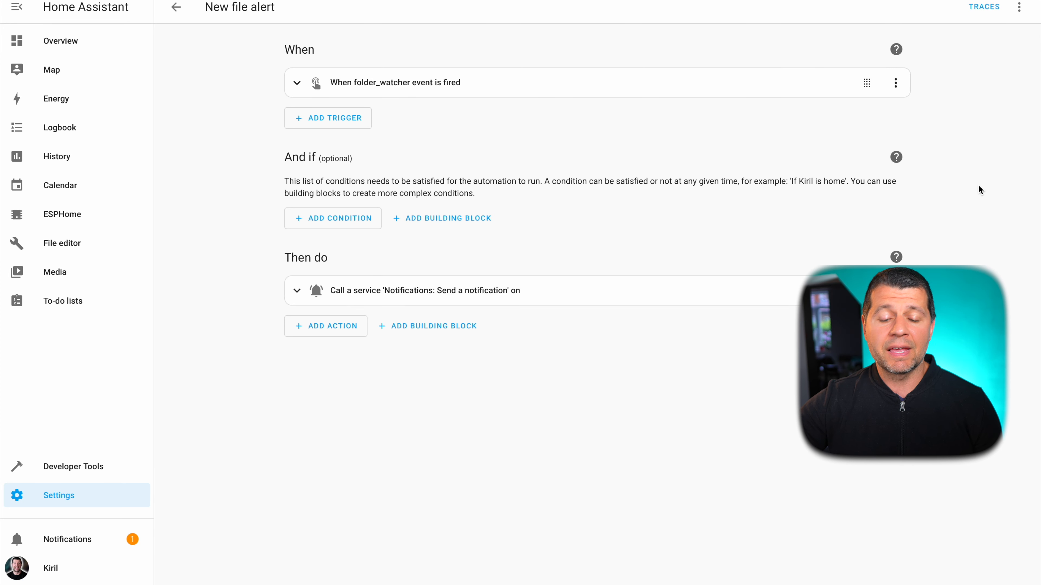
- Expand the folder_watcher trigger and the send-notification action in the visual editor and review their settings
{"action": "left_click", "coordinate": [297, 83]}
{"action": "left_click", "coordinate": [354, 253]}
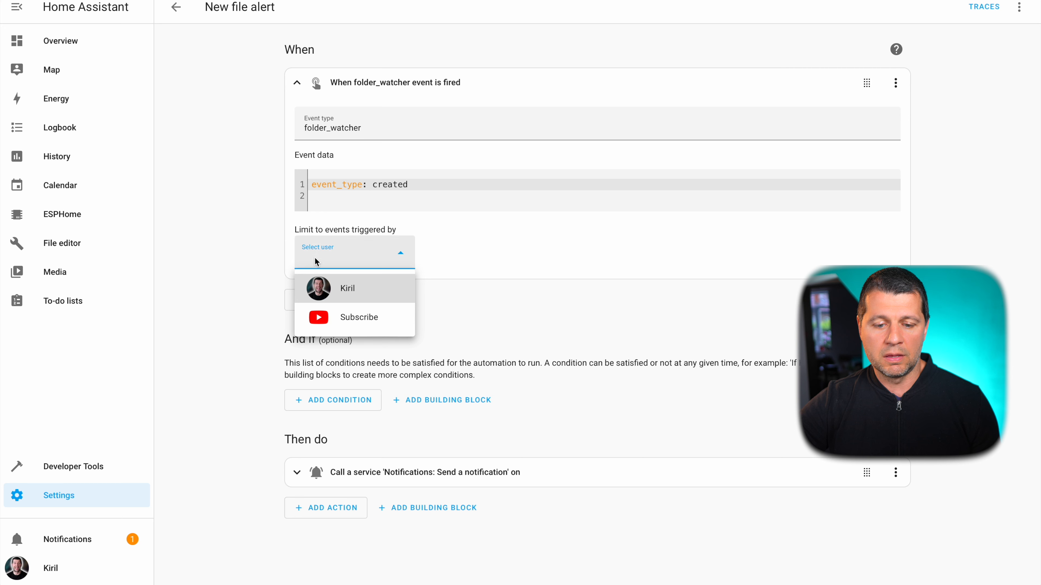
{"action": "left_click", "coordinate": [250, 286]}
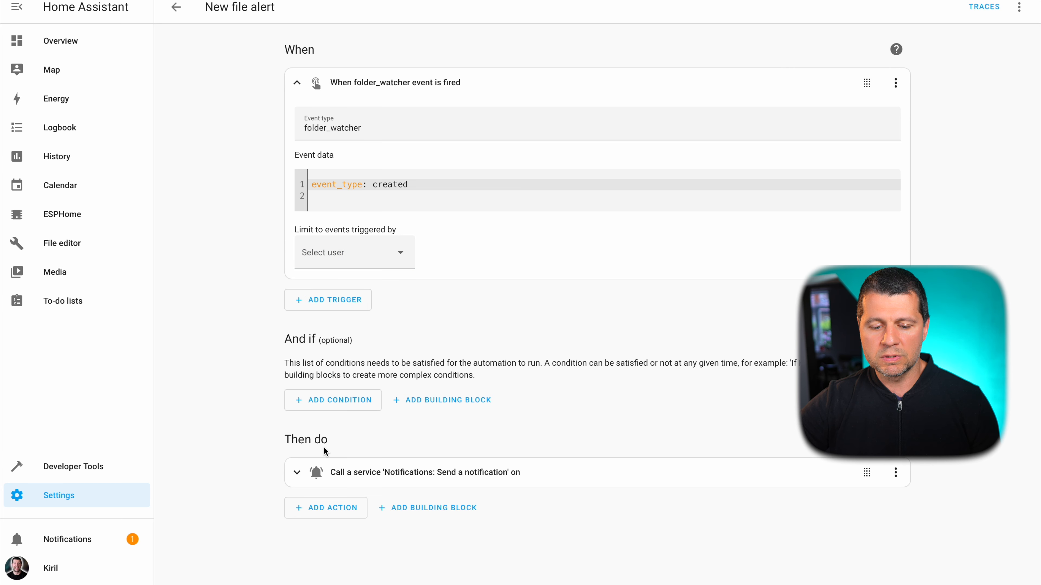
{"action": "left_click", "coordinate": [297, 473]}
{"action": "scroll", "coordinate": [298, 474], "scroll_direction": "down", "scroll_amount": 4}
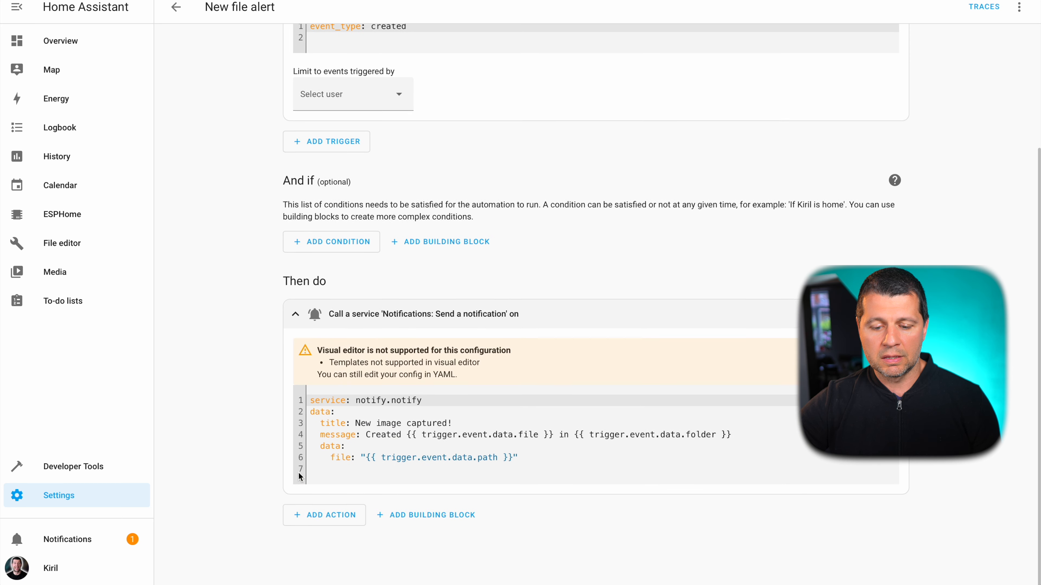
{"action": "scroll", "coordinate": [298, 472], "scroll_direction": "up", "scroll_amount": 1}
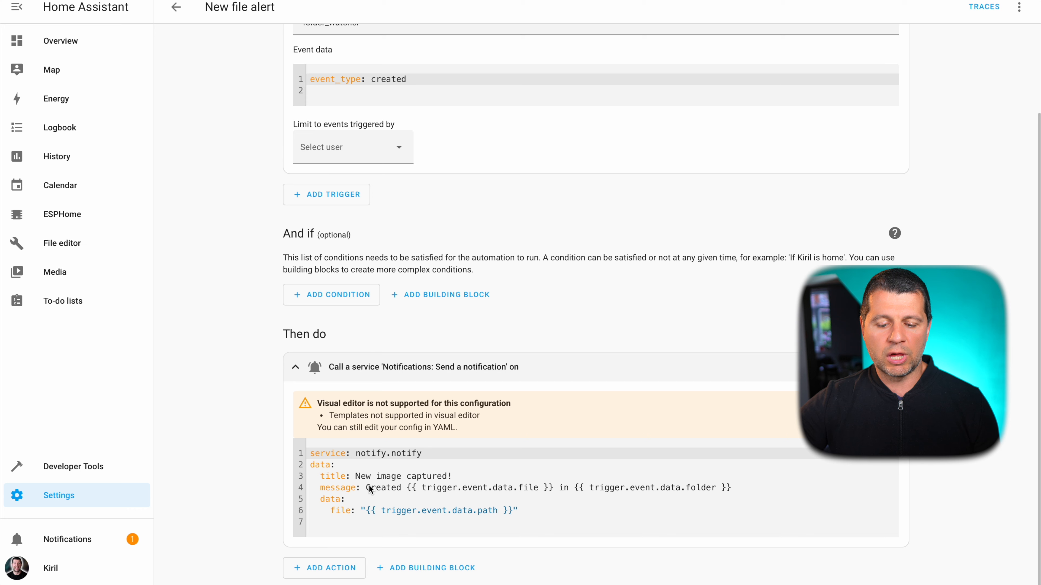
- Add a "Persistent Notification: Create" action to the automation
{"action": "left_click", "coordinate": [332, 568]}
{"action": "type", "text": "p"}
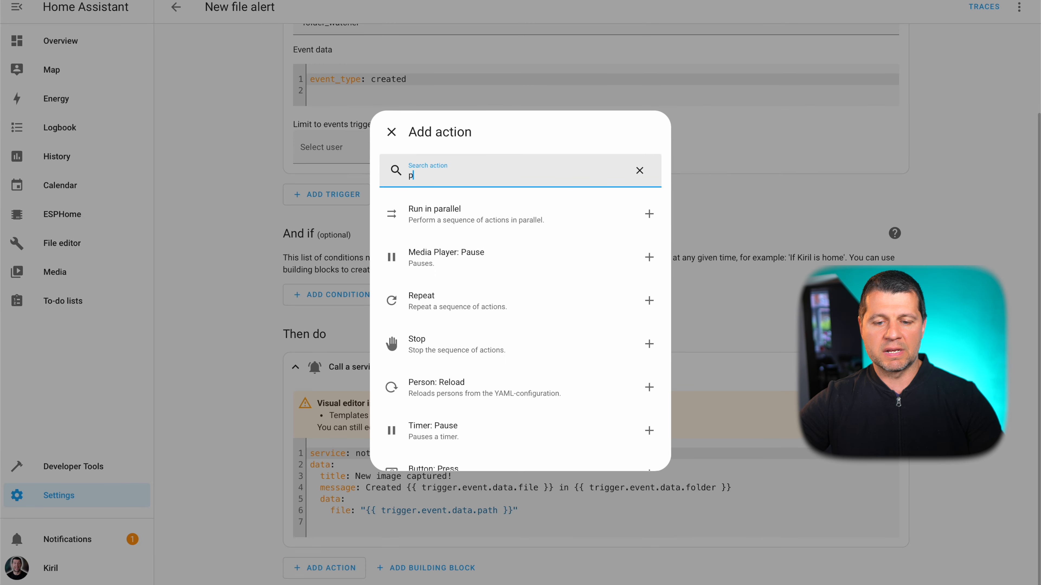
{"action": "type", "text": "ers"}
{"action": "key", "text": "Down"}
{"action": "key", "text": "Down"}
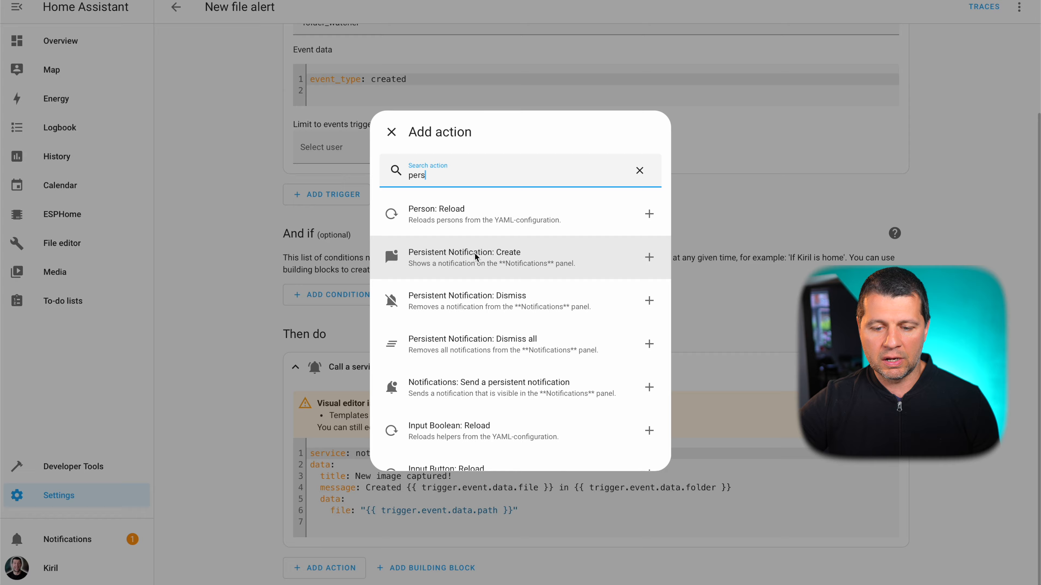
{"action": "key", "text": "Return"}
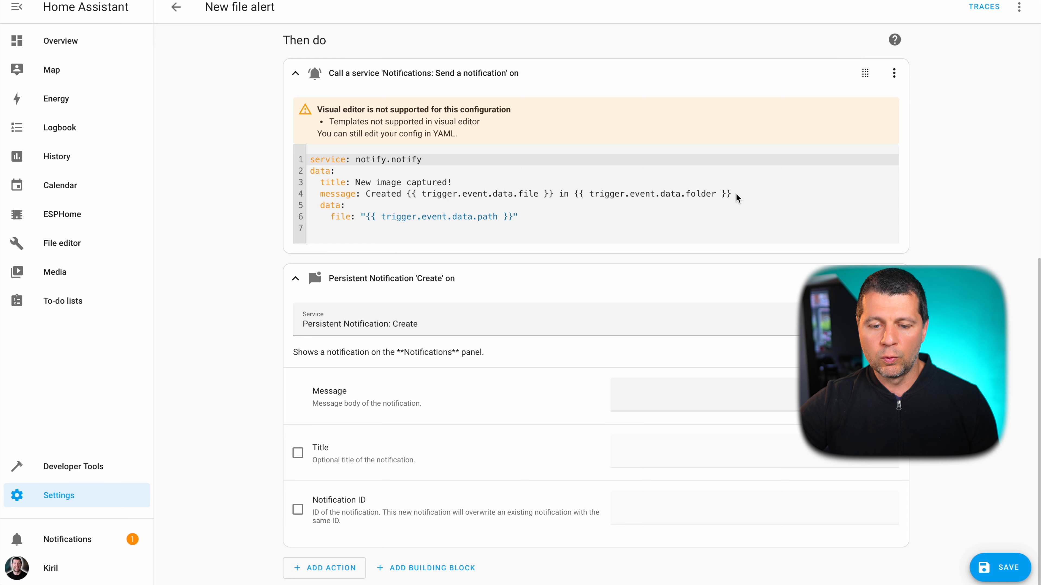
- Copy the first action's message, "Created {{ trigger.event.data.file }} in {{ trigger.event.data.folder }}", into the persistent notification's message
{"action": "left_click_drag", "start_coordinate": [737, 198], "coordinate": [369, 195]}
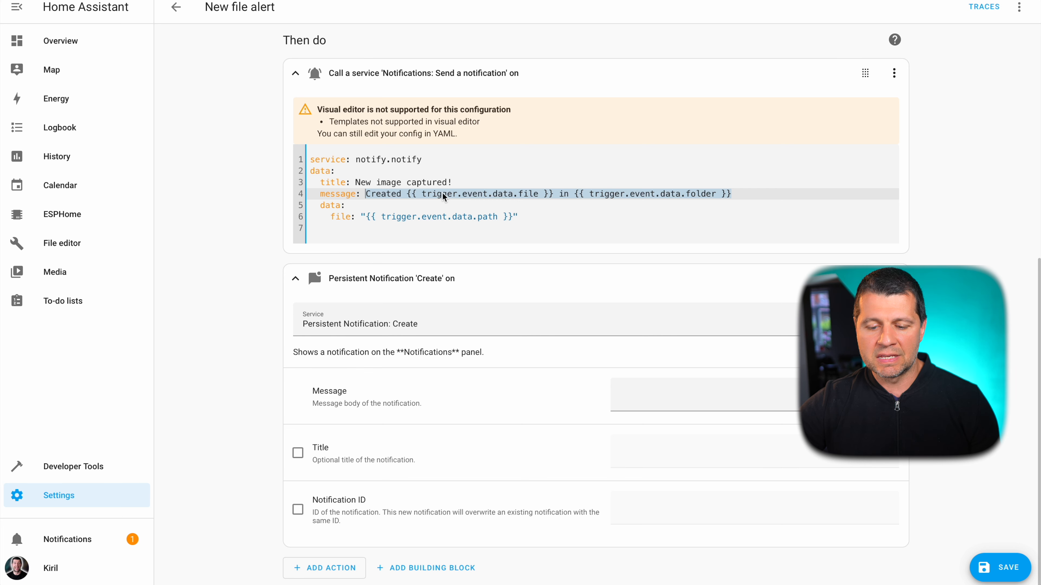
{"action": "left_click", "coordinate": [658, 394]}
{"action": "key", "text": "ctrl+v"}
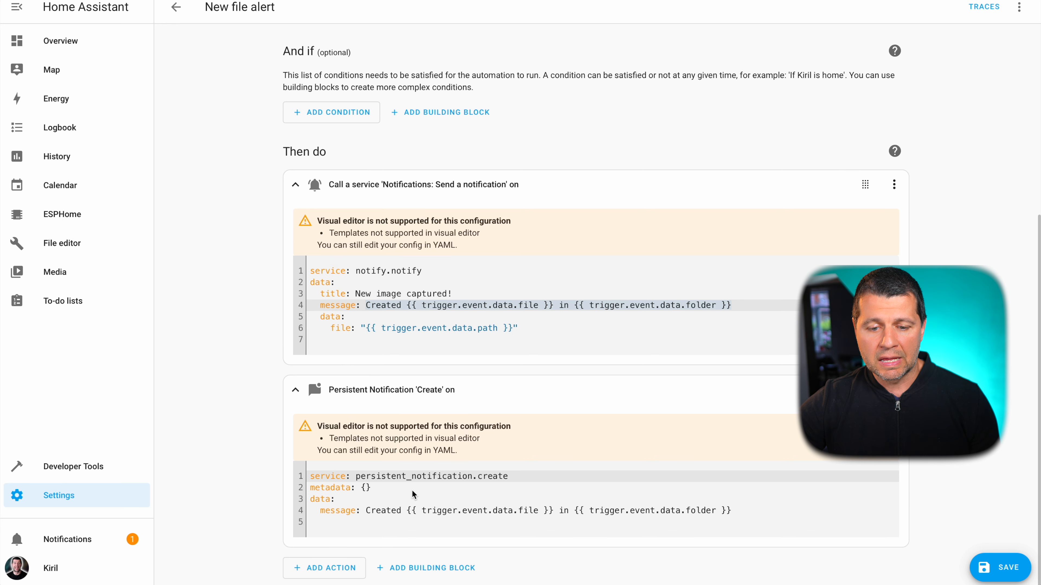
- Change the first action's service to notify.telegram
{"action": "left_click", "coordinate": [407, 272]}
{"action": "double_click", "coordinate": [407, 272]}
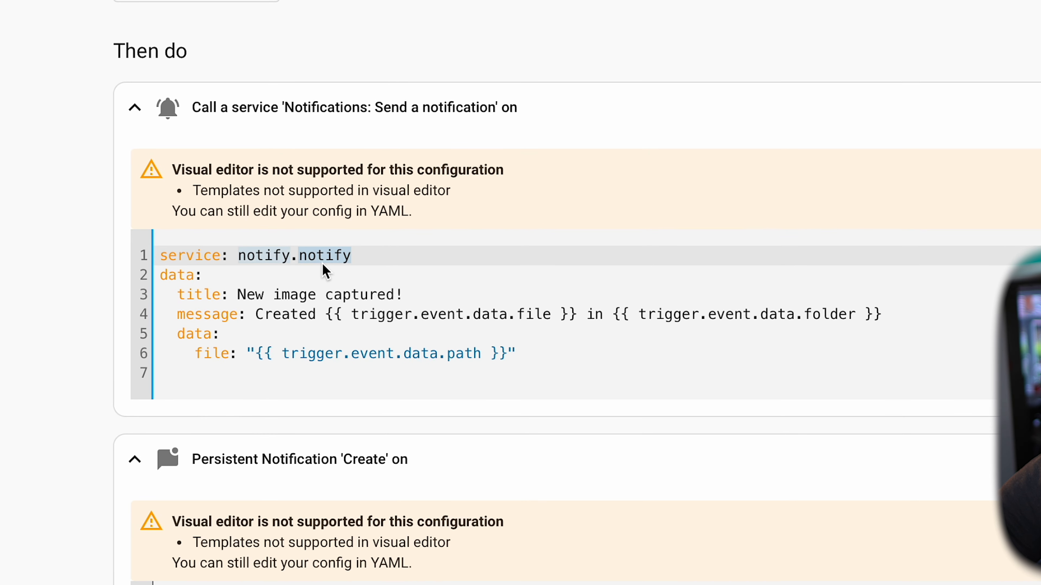
{"action": "type", "text": "telegram"}
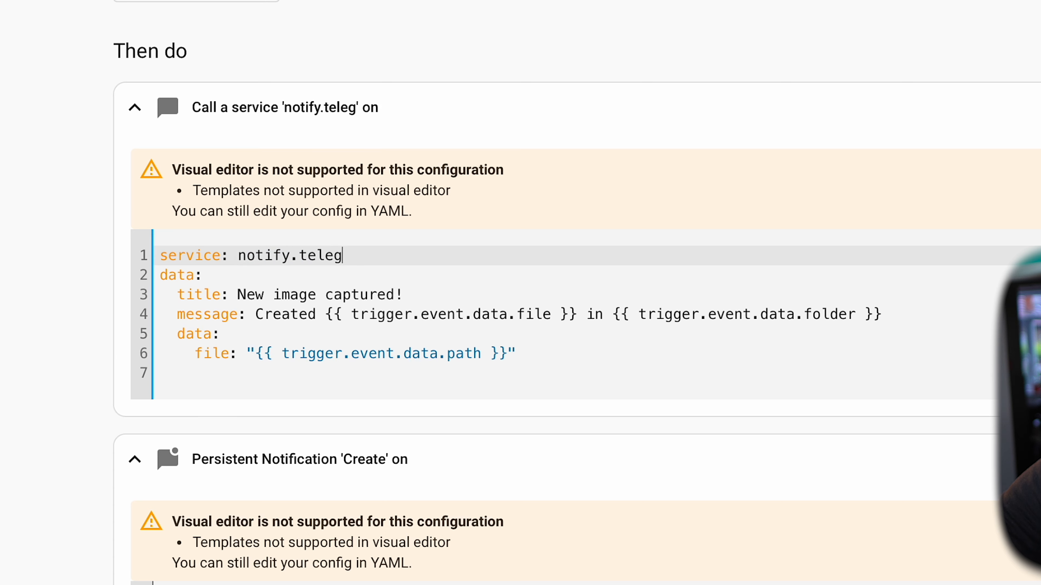